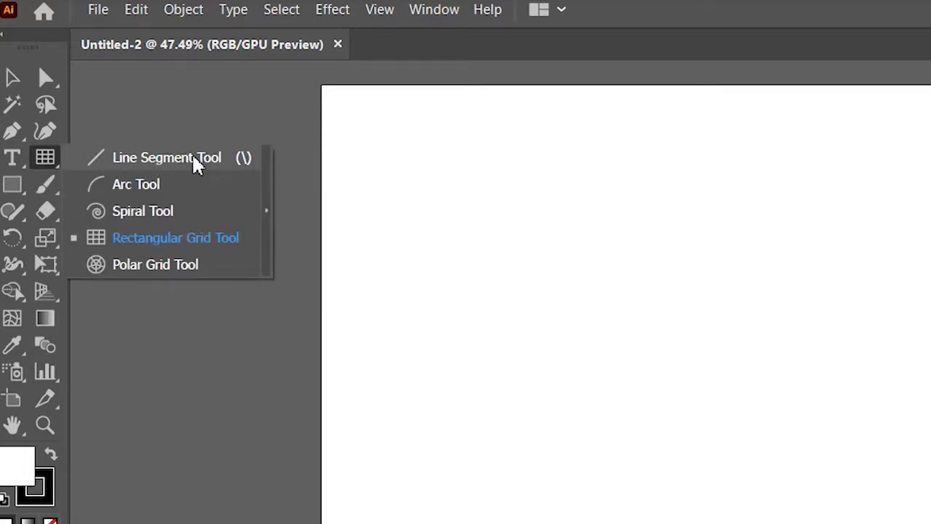
Step: Create a 500 x 500 px rectangular grid with 100 horizontal and 100 vertical dividers and no fill, and position it on the artboard
{"action": "left_click", "coordinate": [216, 240]}
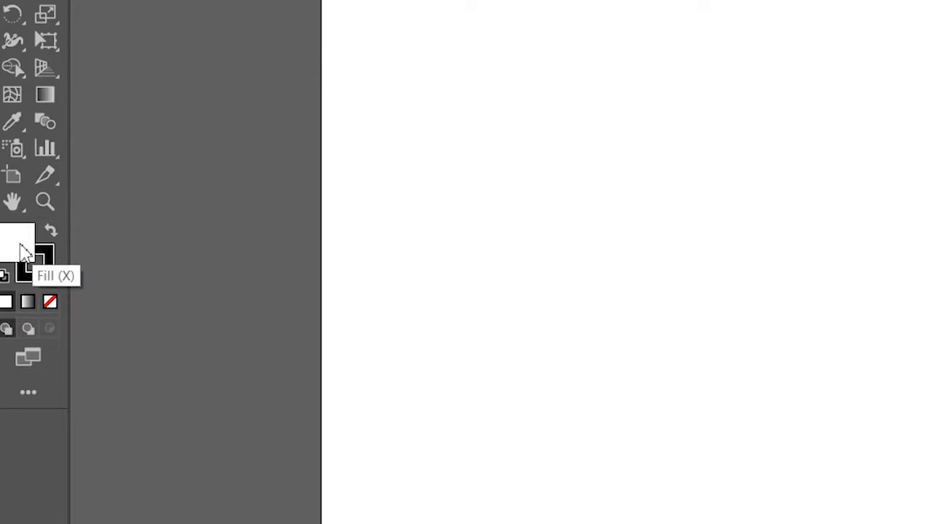
{"action": "left_click", "coordinate": [50, 303]}
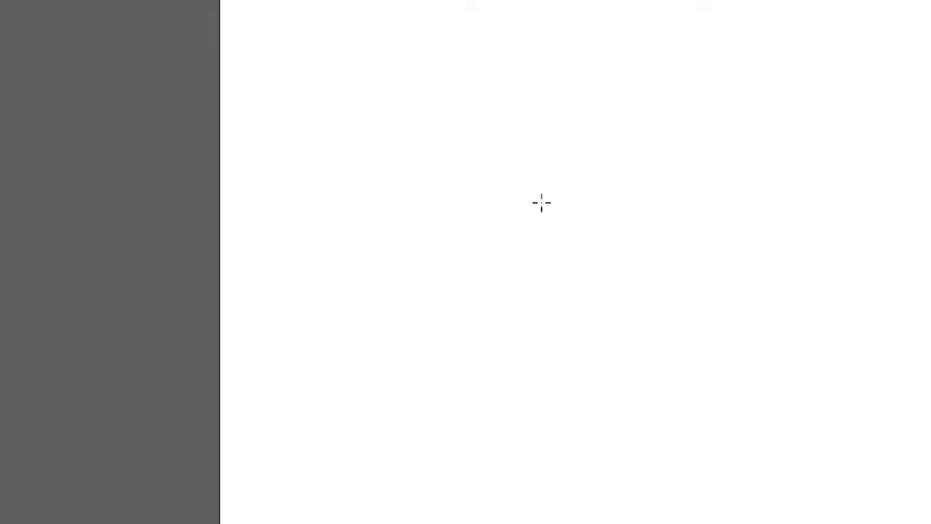
{"action": "left_click", "coordinate": [293, 227]}
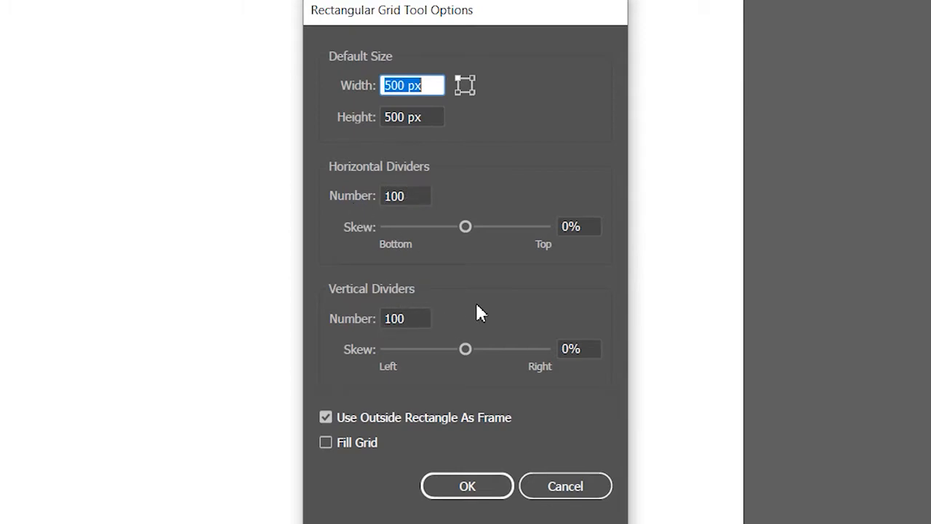
{"action": "left_click", "coordinate": [398, 193]}
{"action": "double_click", "coordinate": [398, 195]}
{"action": "double_click", "coordinate": [417, 315]}
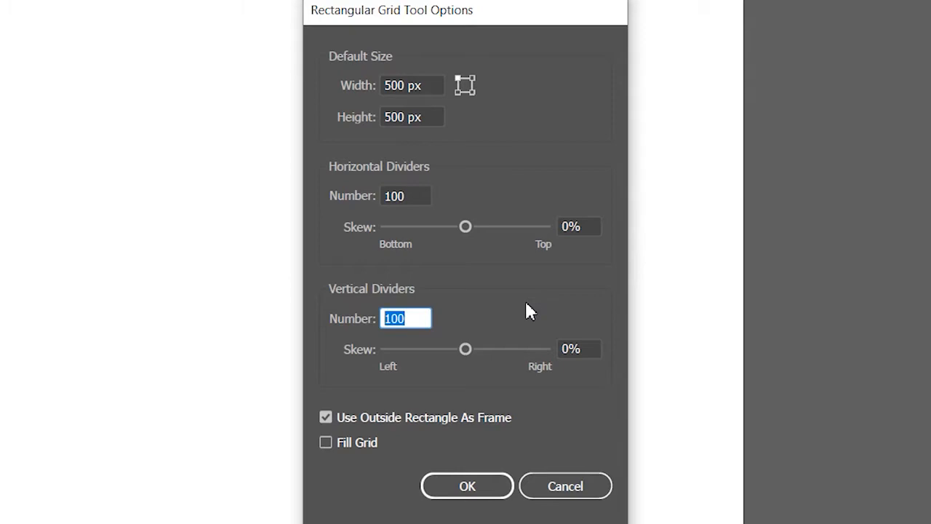
{"action": "left_click", "coordinate": [474, 486]}
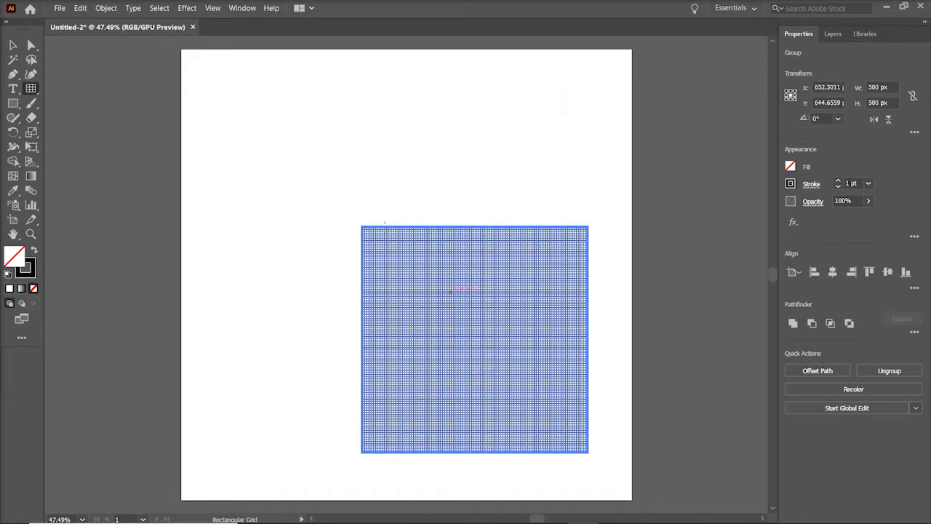
{"action": "left_click", "coordinate": [12, 45]}
{"action": "left_click_drag", "start_coordinate": [490, 338], "coordinate": [432, 263]}
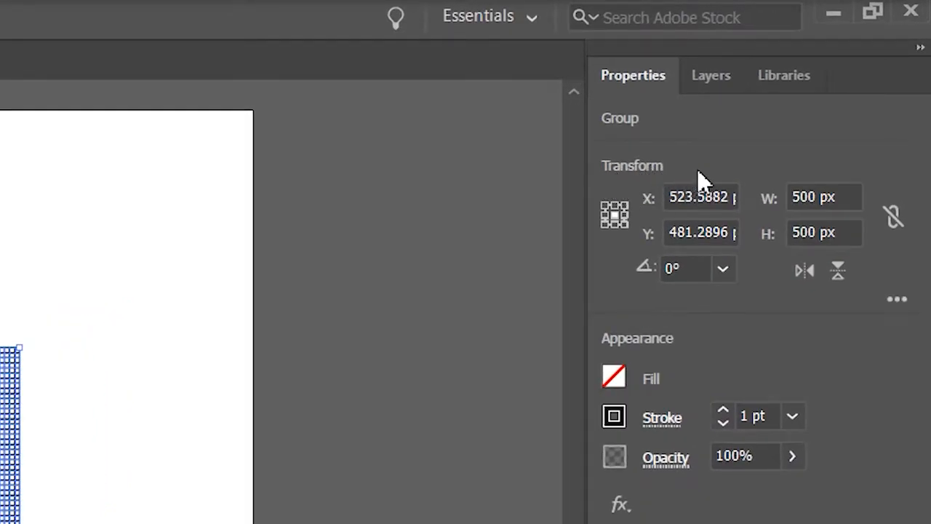
Step: Scale the grid's height to 86.602% in the extended transform options
{"action": "left_click", "coordinate": [906, 304]}
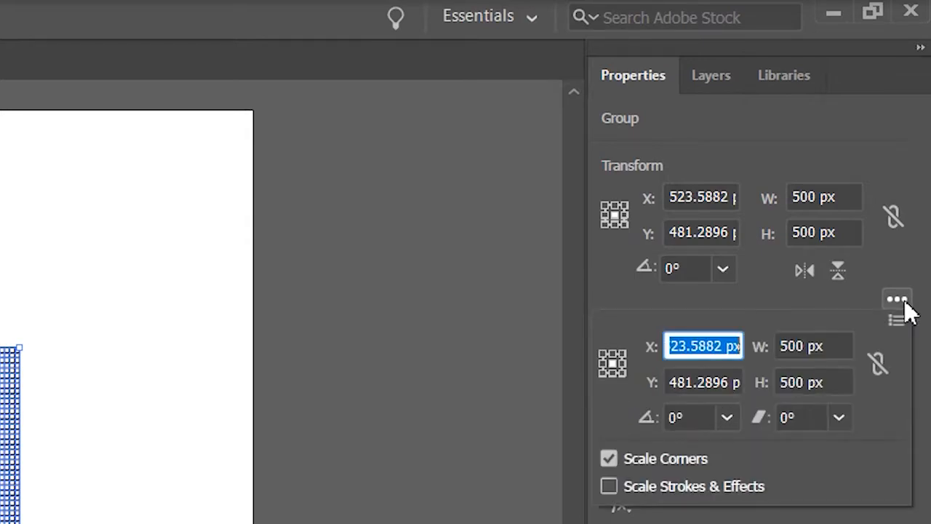
{"action": "left_click", "coordinate": [841, 378]}
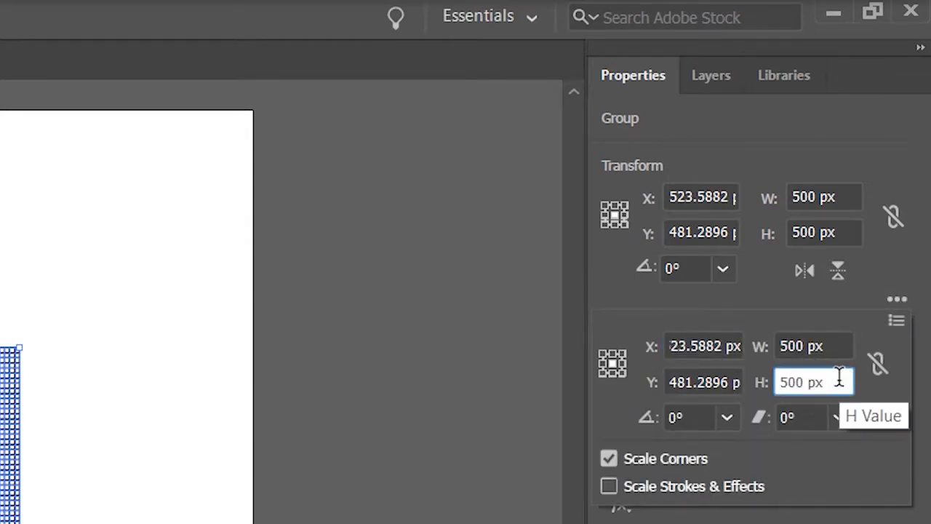
{"action": "left_click_drag", "start_coordinate": [839, 378], "coordinate": [742, 378]}
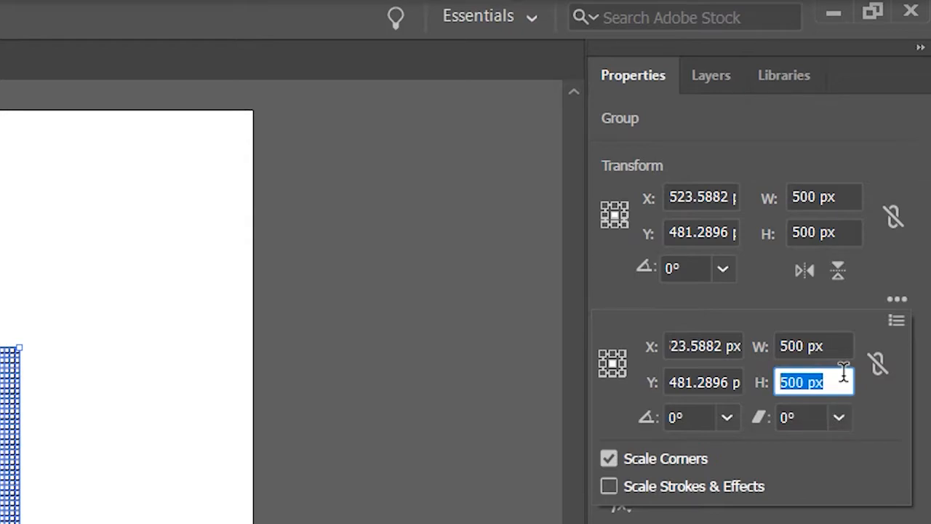
{"action": "type", "text": "8"}
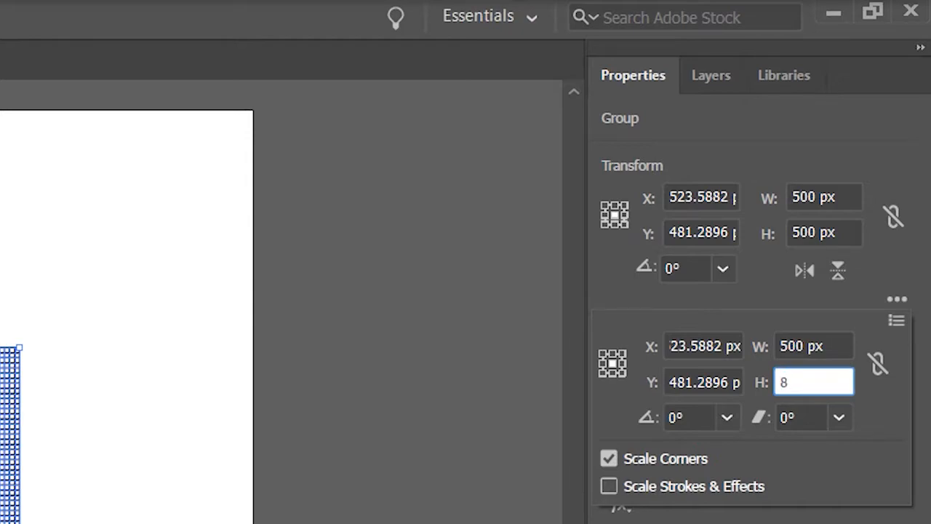
{"action": "type", "text": "6.602%"}
Step: Shear the grid by -30° and rotate it by 30° to make it isometric
{"action": "left_click", "coordinate": [821, 413]}
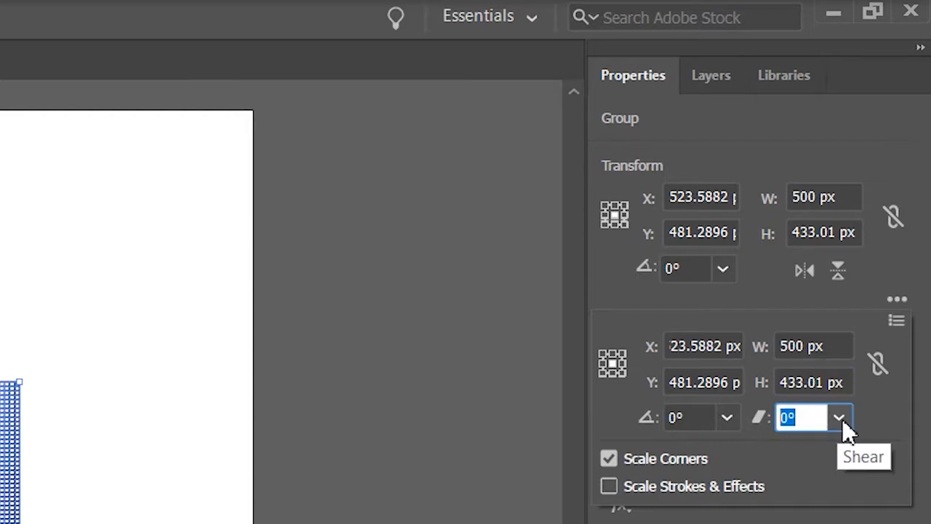
{"action": "type", "text": "-30"}
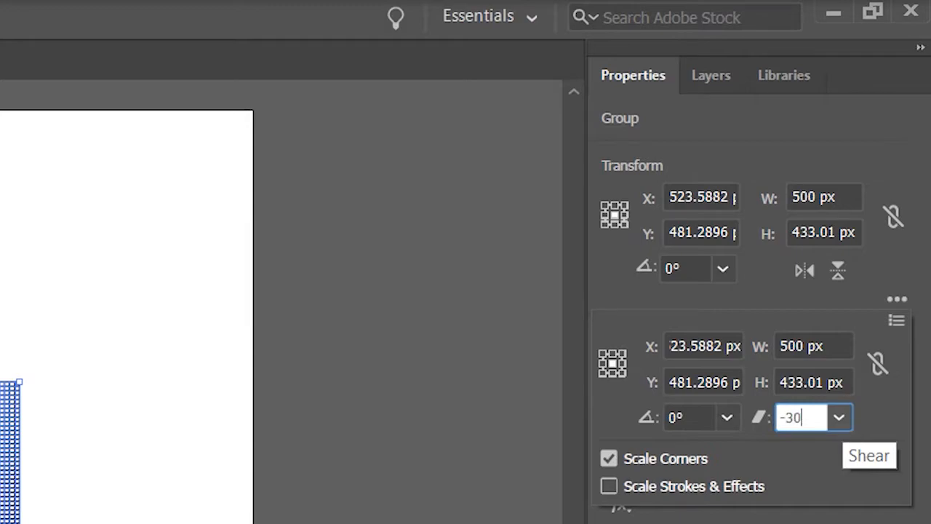
{"action": "left_click", "coordinate": [697, 420]}
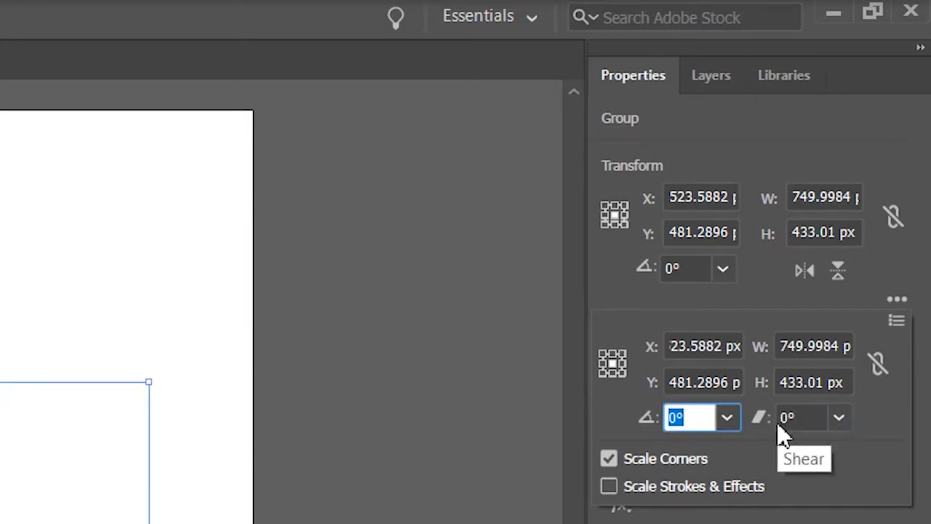
{"action": "type", "text": "30"}
{"action": "key", "text": "Return"}
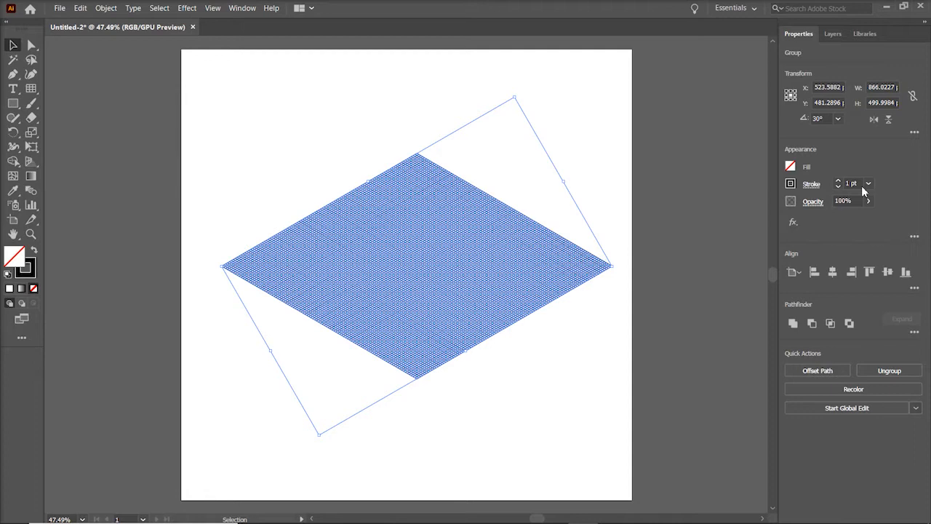
Step: Enlarge the isometric grid to about 2832 x 1635 px so it extends well beyond the artboard
{"action": "key", "text": "ctrl+minus"}
{"action": "key", "text": "ctrl+minus"}
{"action": "key", "text": "ctrl+minus"}
{"action": "key", "text": "ctrl+minus"}
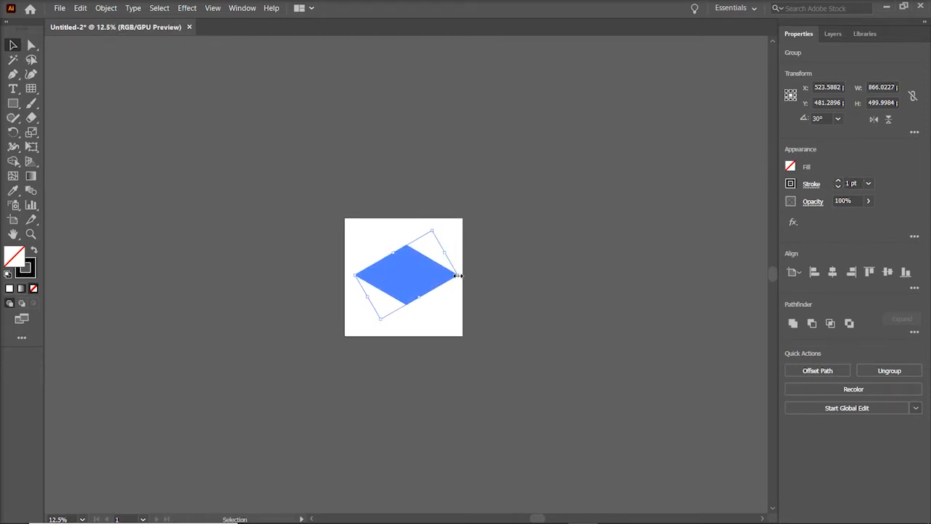
{"action": "left_click_drag", "start_coordinate": [457, 275], "coordinate": [650, 234]}
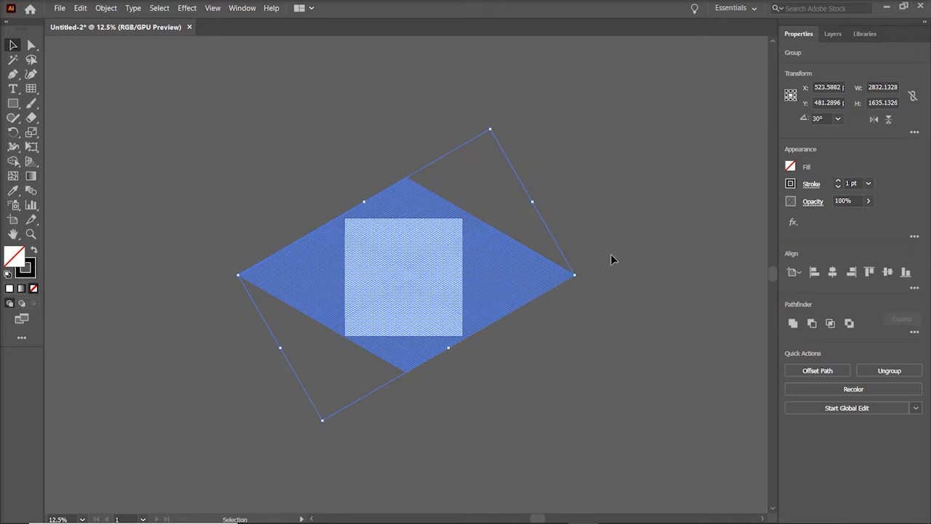
Step: Reduce the grid's stroke weight to 0.25 pt and deselect it
{"action": "key", "text": "ctrl+equal"}
{"action": "key", "text": "ctrl+equal"}
{"action": "key", "text": "ctrl+equal"}
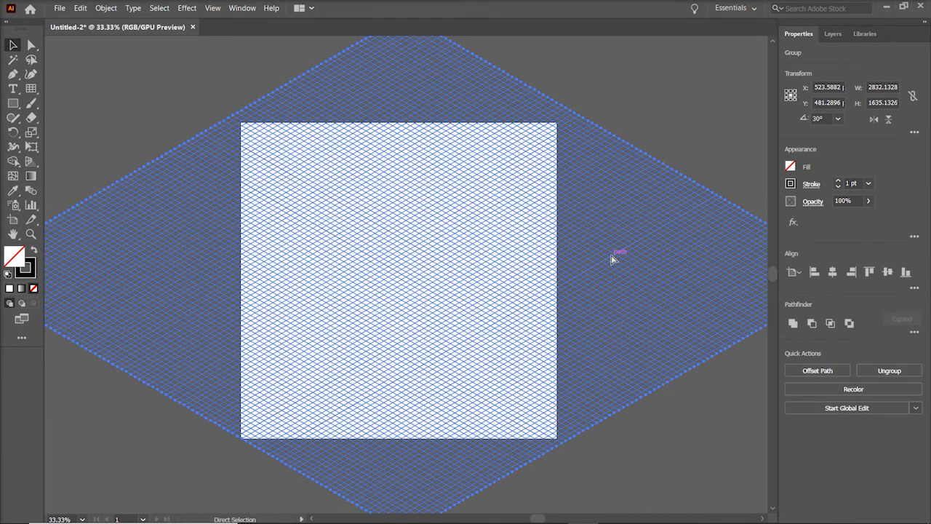
{"action": "key", "text": "ctrl+equal"}
{"action": "key", "text": "ctrl+equal"}
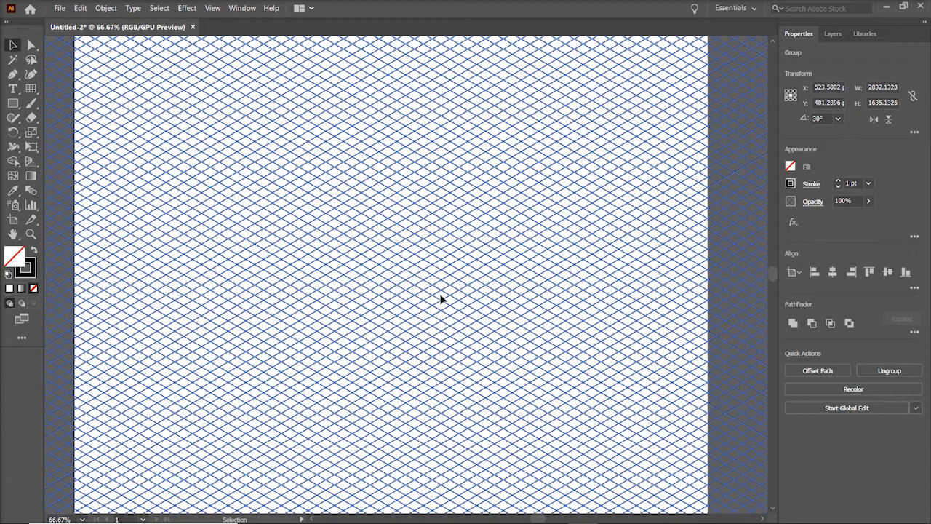
{"action": "left_click", "coordinate": [837, 186]}
{"action": "left_click", "coordinate": [837, 186]}
{"action": "left_click", "coordinate": [837, 187]}
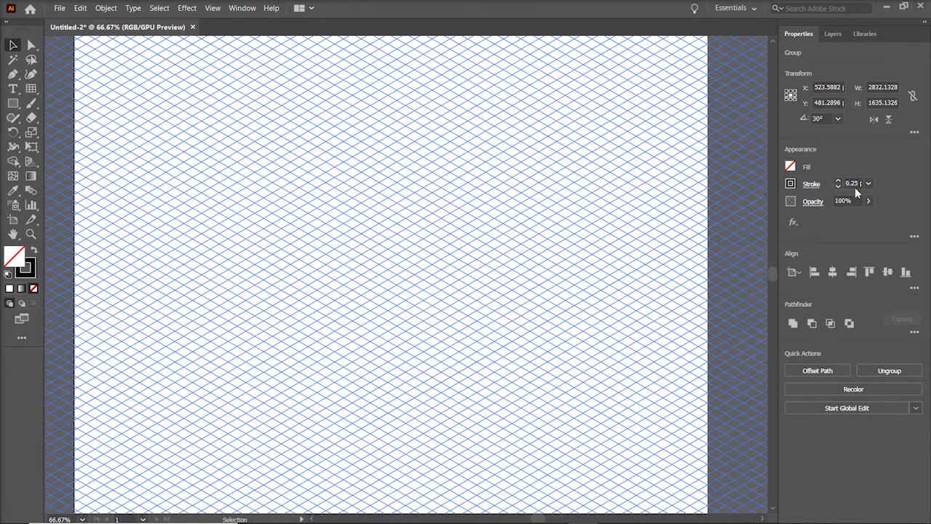
{"action": "left_click", "coordinate": [673, 225]}
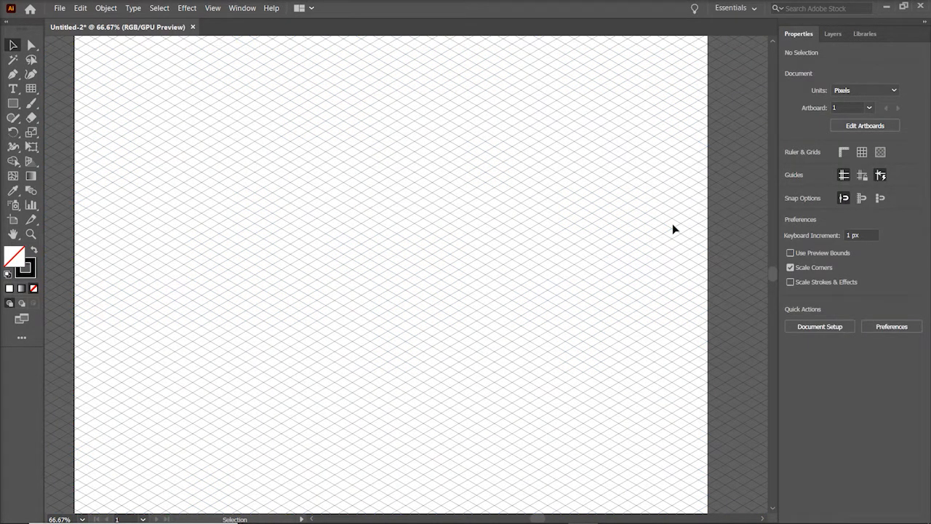
Step: Lock the layer containing the grid
{"action": "key", "text": "ctrl+minus"}
{"action": "key", "text": "ctrl+minus"}
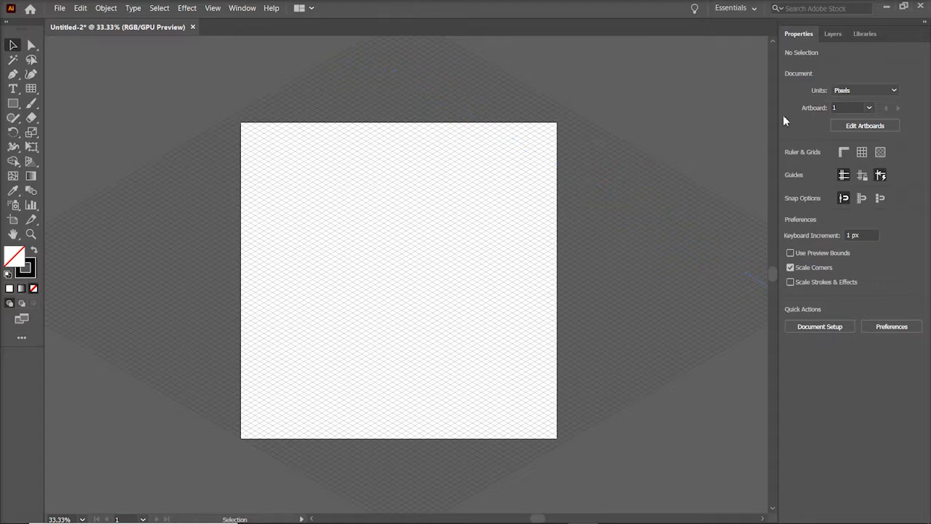
{"action": "left_click", "coordinate": [830, 35]}
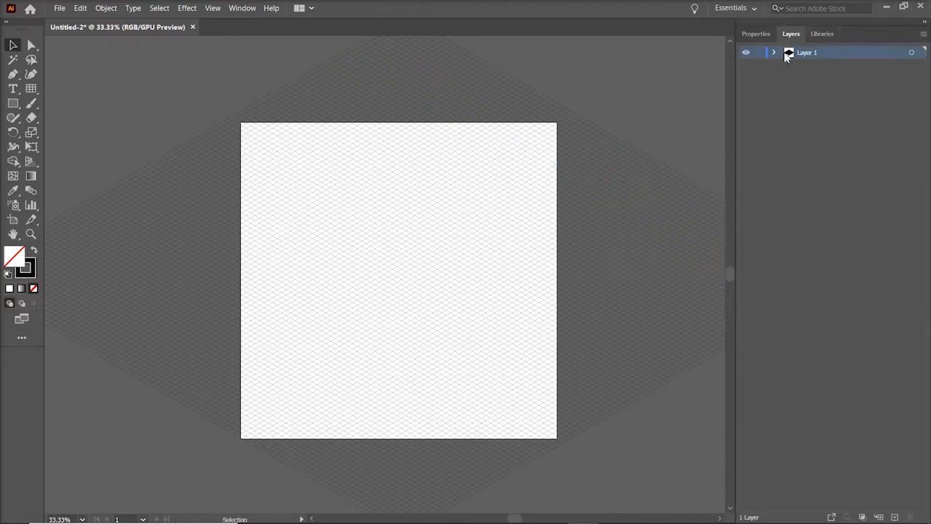
{"action": "left_click", "coordinate": [758, 53]}
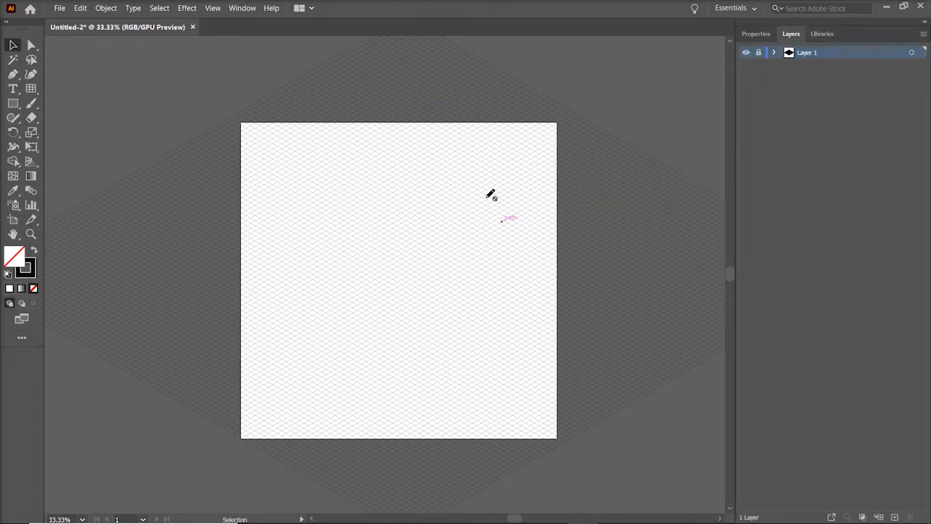